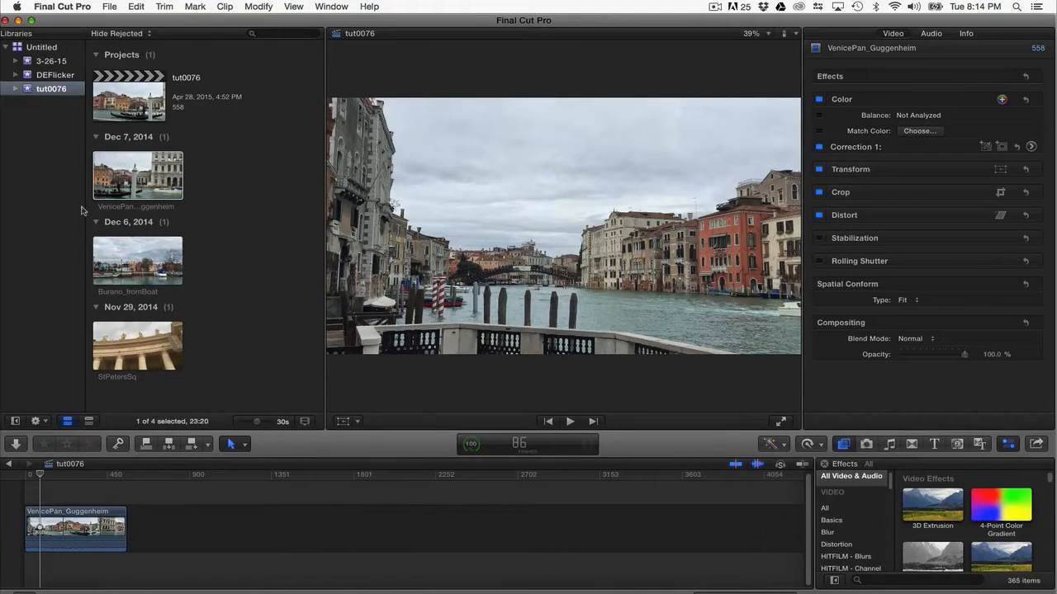
Turn off background rendering in the Playback preferences
click(71, 7)
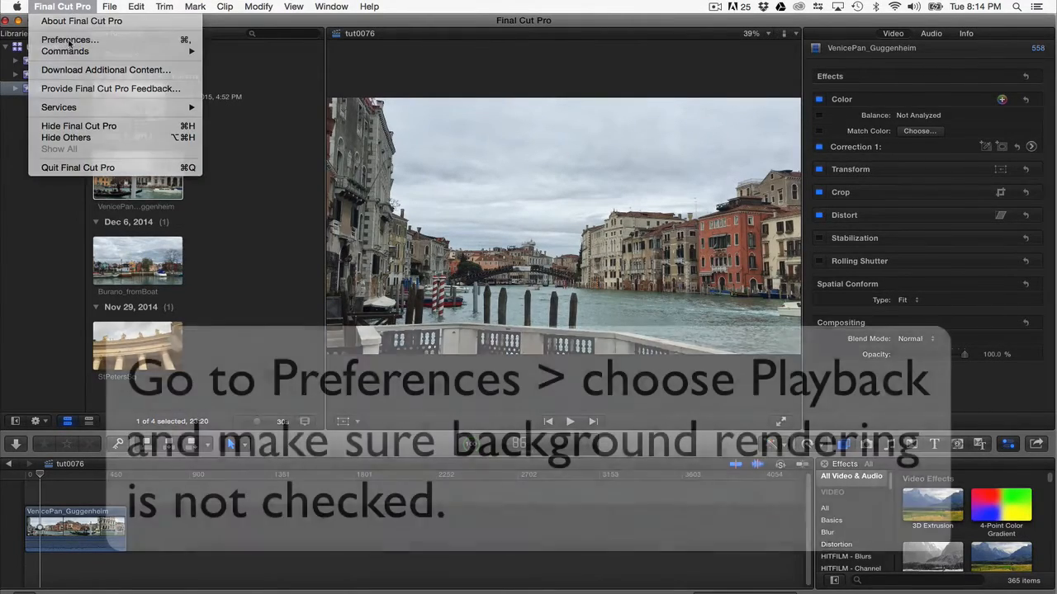
click(73, 40)
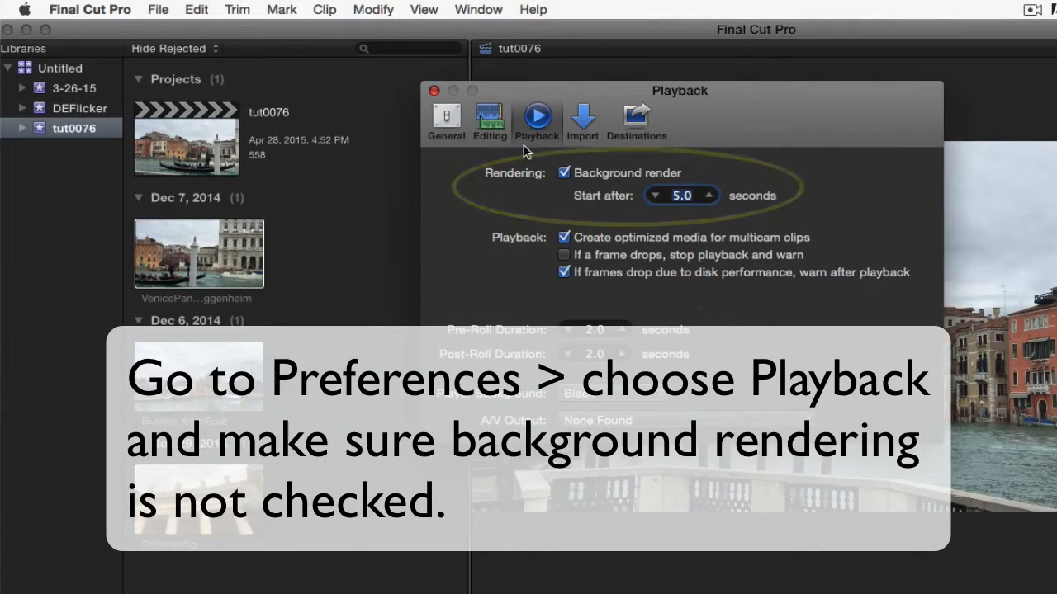
click(565, 175)
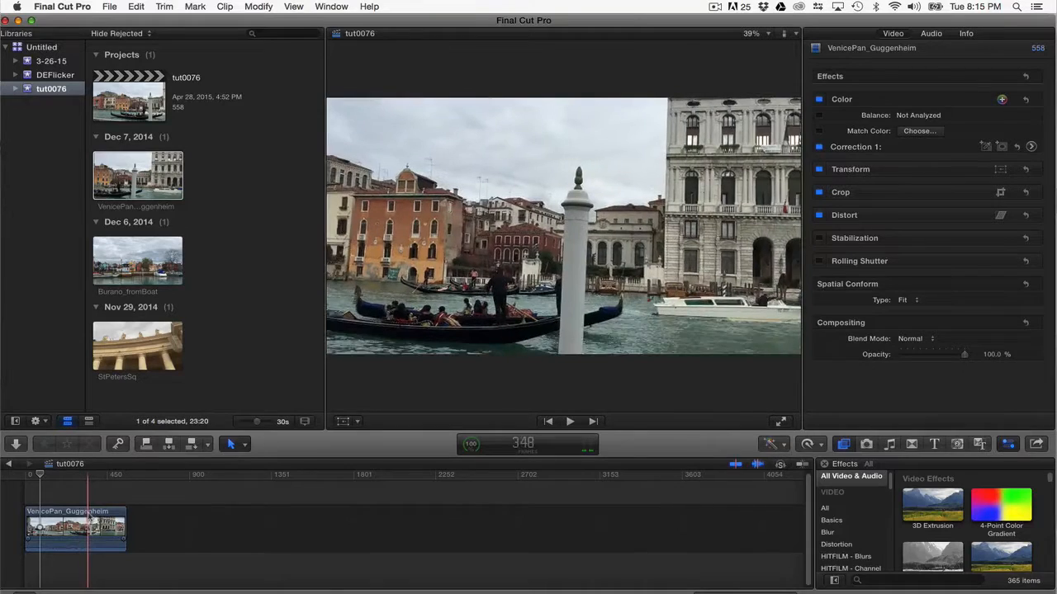
click(256, 6)
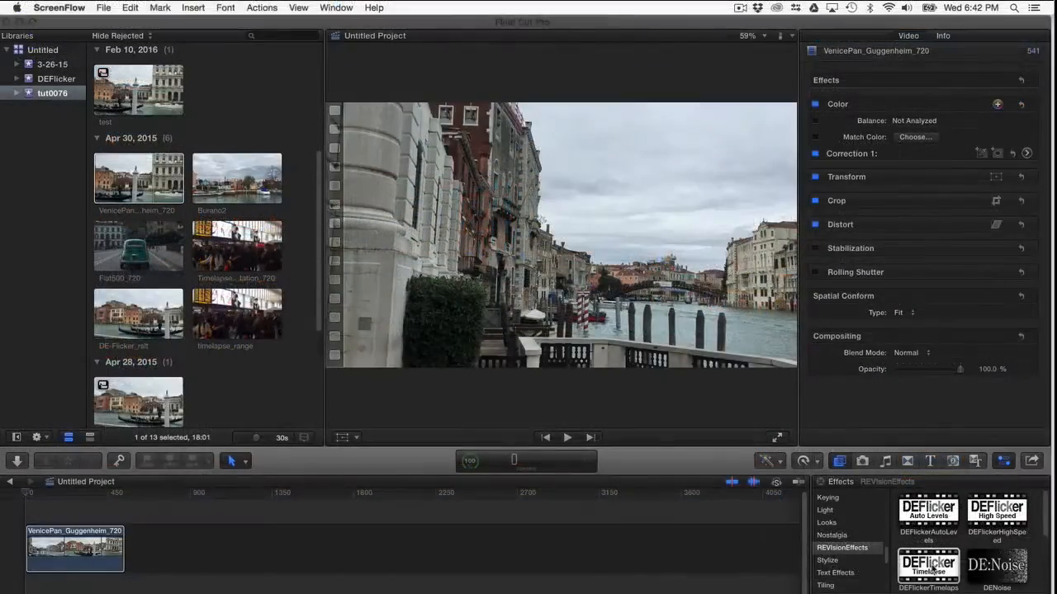
Apply the DEFlickerTimelapse effect to the VenicePan_Guggenheim_720 clip and turn it into a compound clip named tut0076 in the tut0076 event
drag(935, 565, 74, 555)
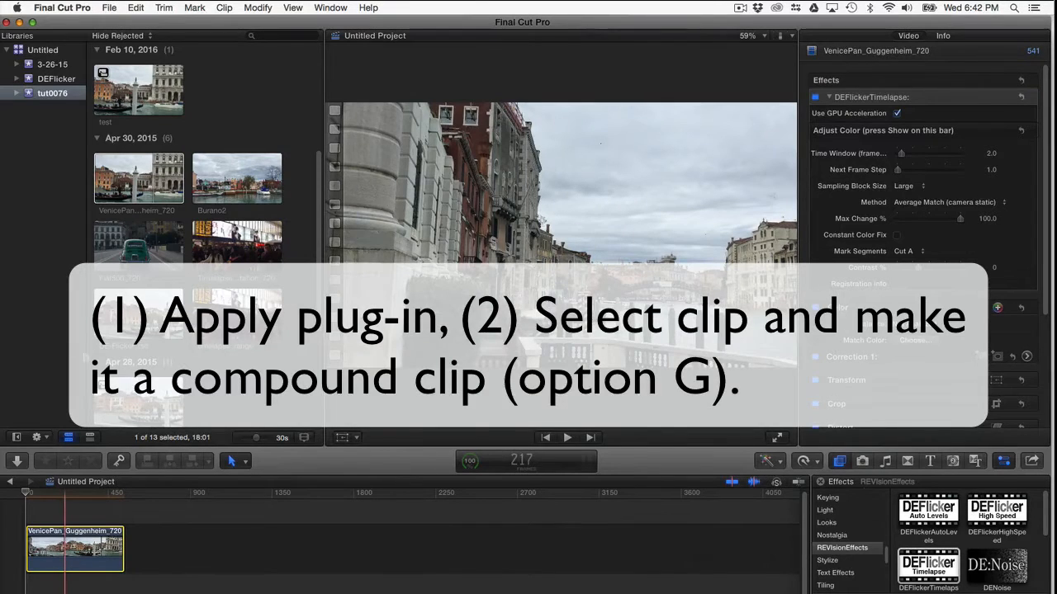
click(109, 7)
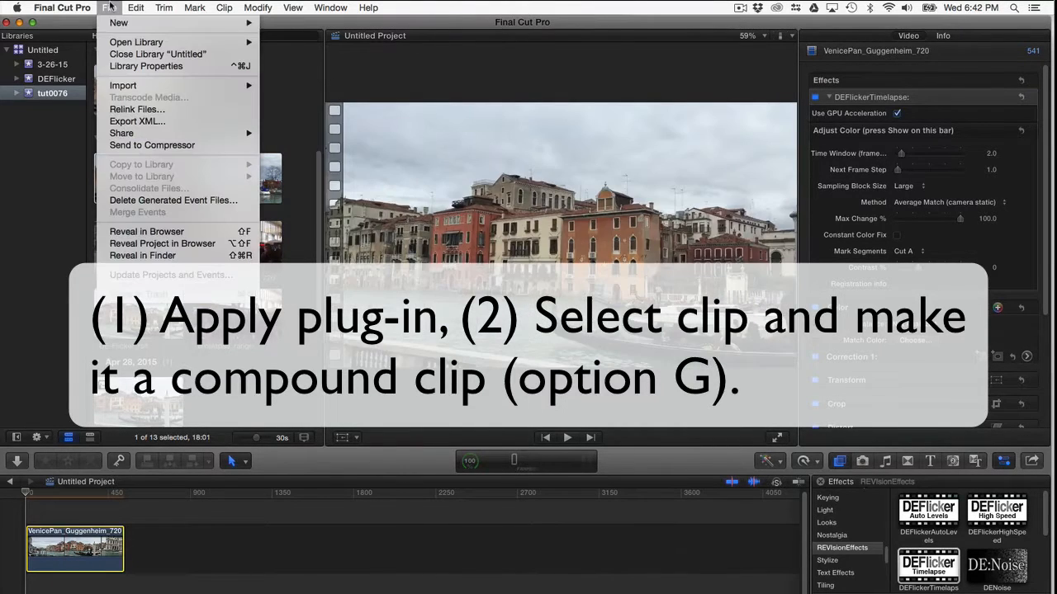
mouse_move(118, 23)
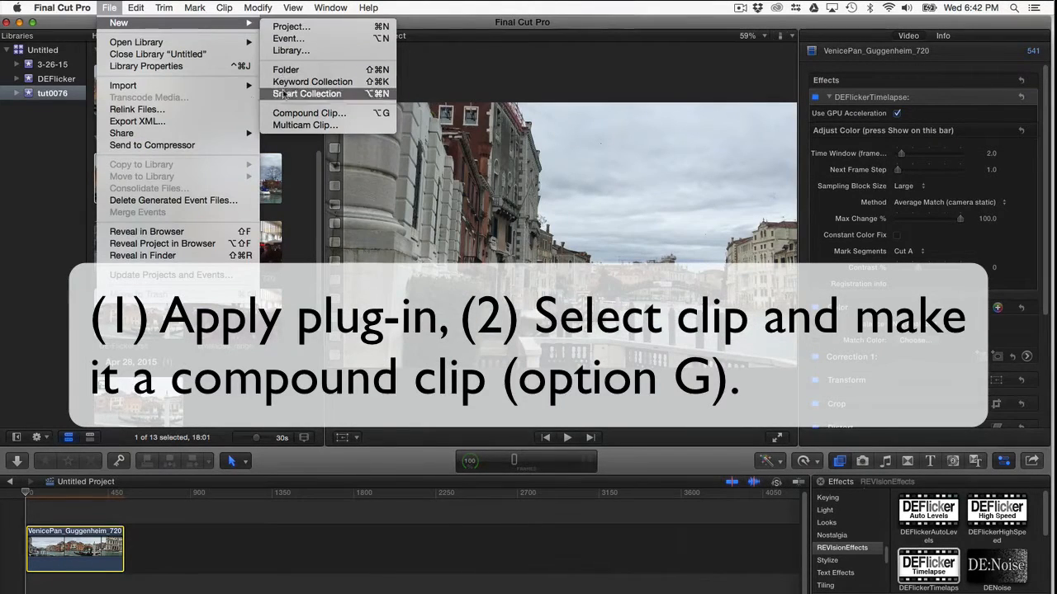
click(279, 111)
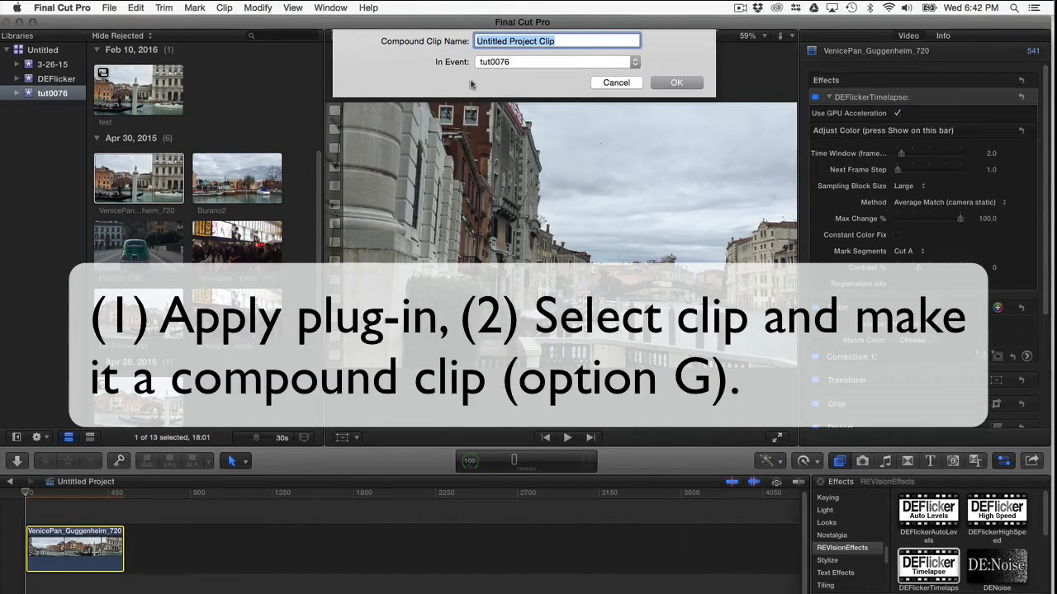
text(tut0076)
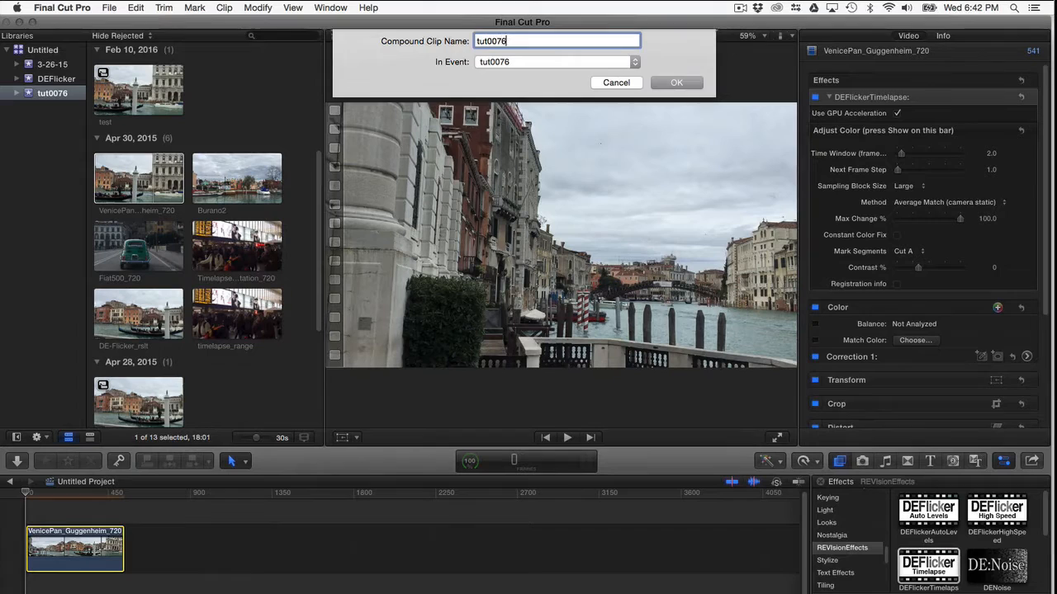
key(Return)
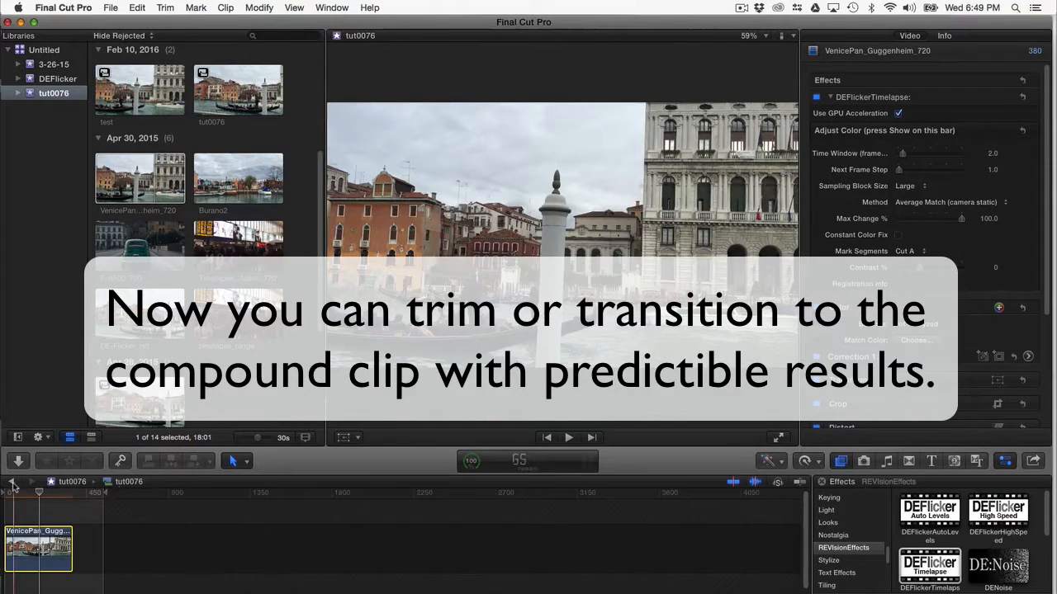
click(12, 483)
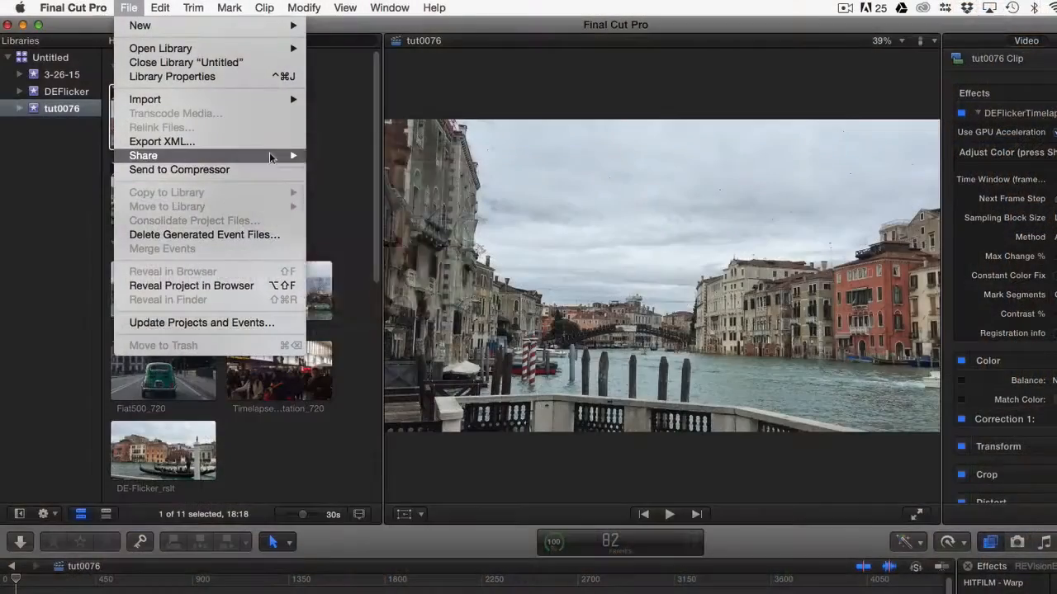
Export the tut0076 project with the Export for tutorial preset, using Apple ProRes 4444 as the video codec
mouse_move(272, 157)
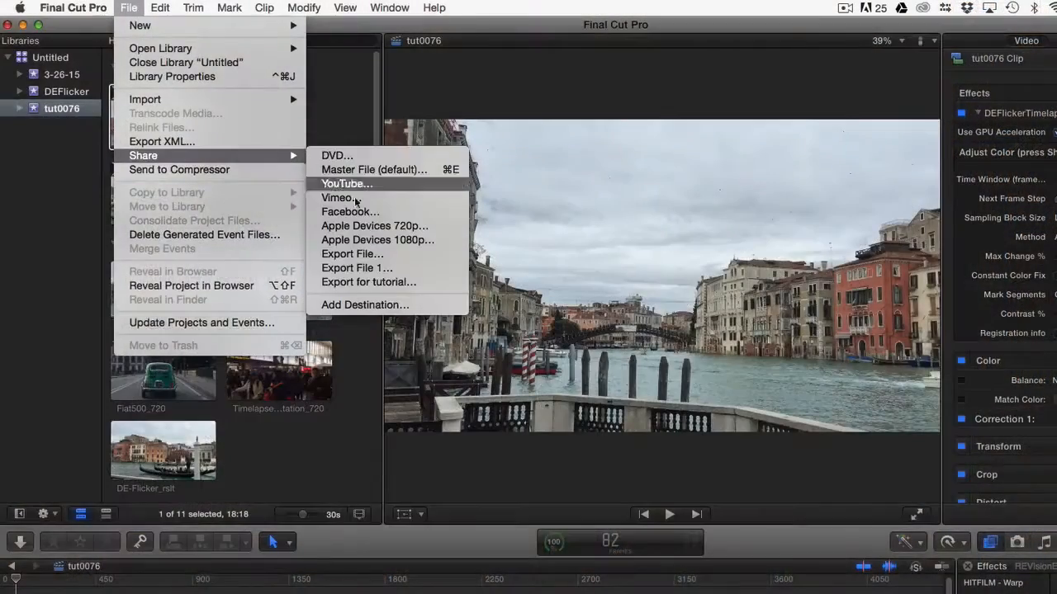
click(368, 282)
click(783, 158)
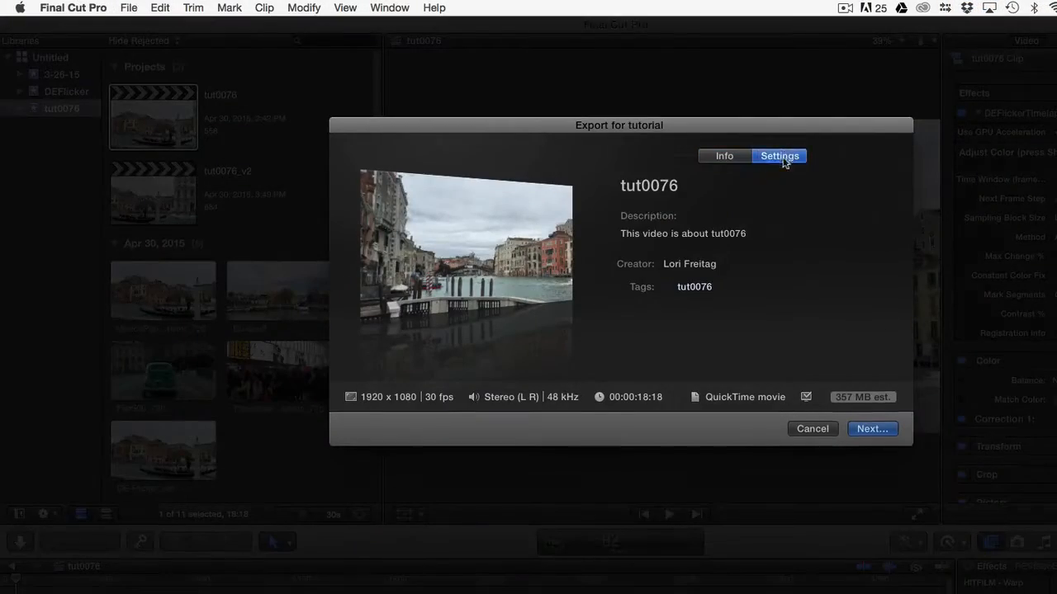
click(773, 245)
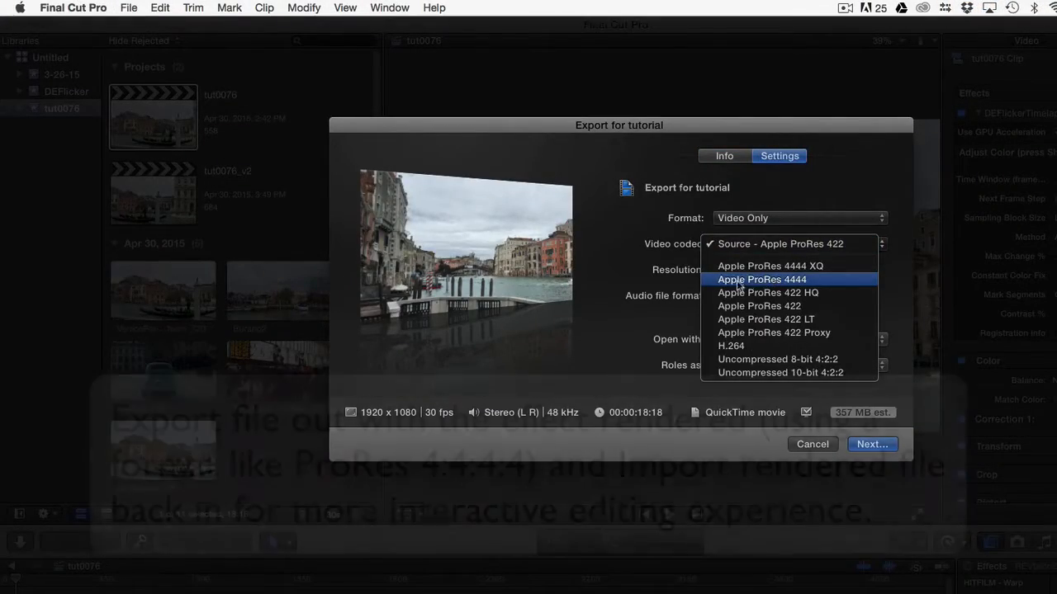
click(738, 281)
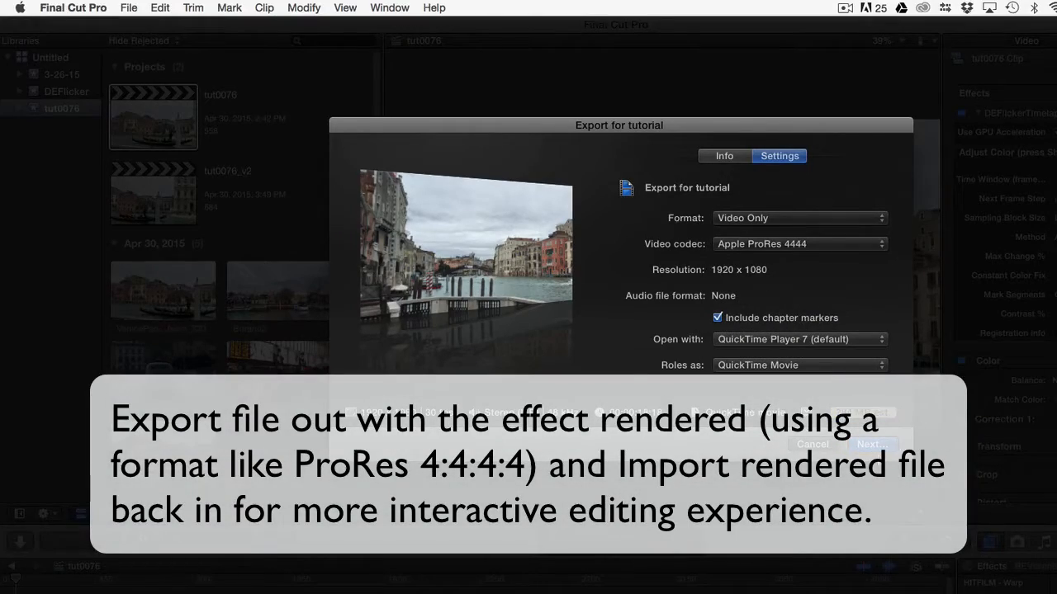
click(868, 444)
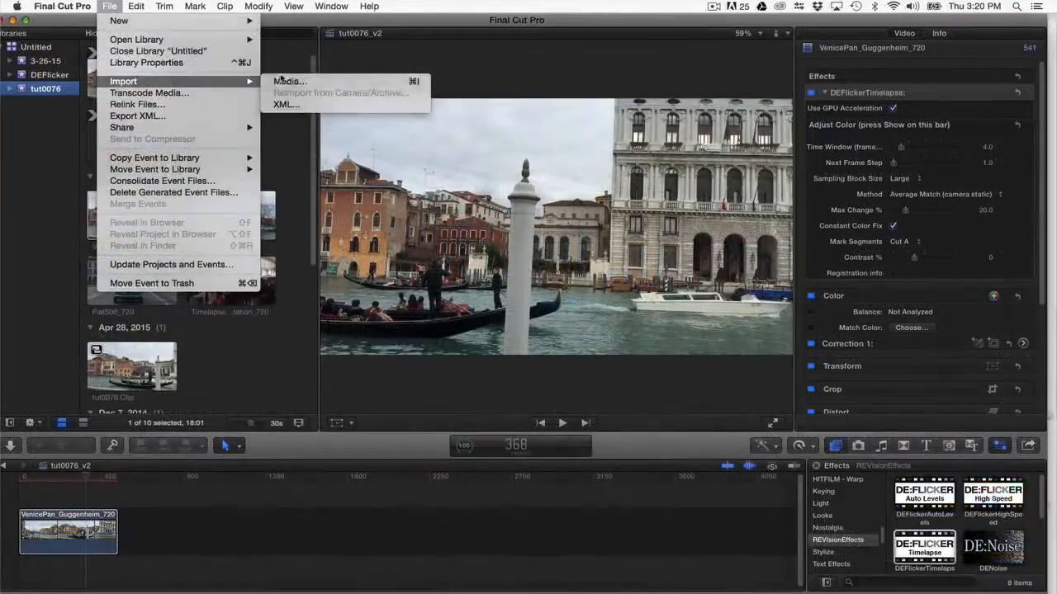
Import DE-Flicker_rslt.mov from the Desktop into the existing tut0076 event, copying the file to the library
click(285, 80)
double_click(298, 415)
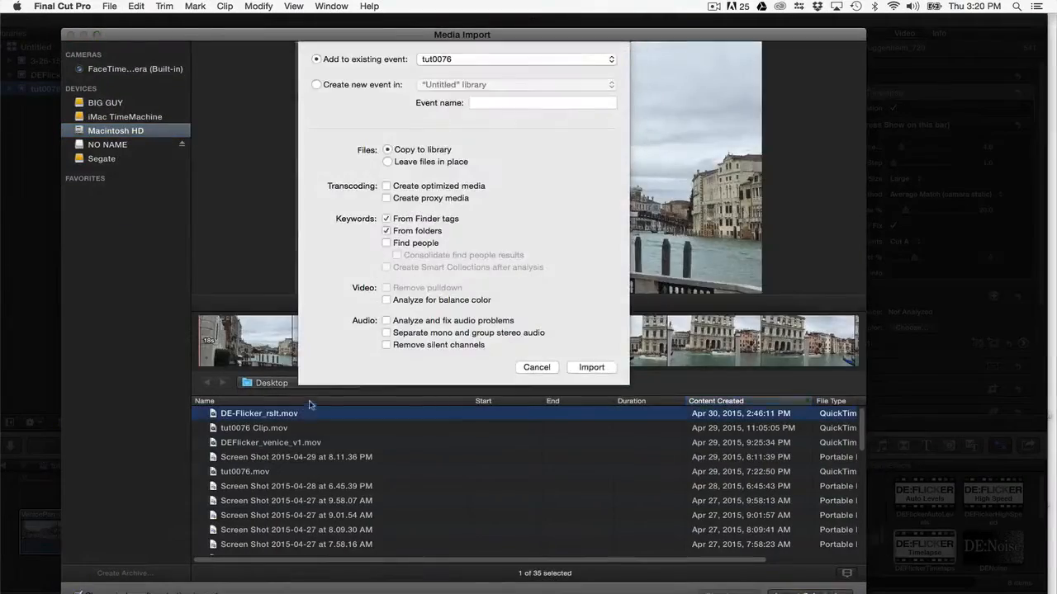
click(605, 370)
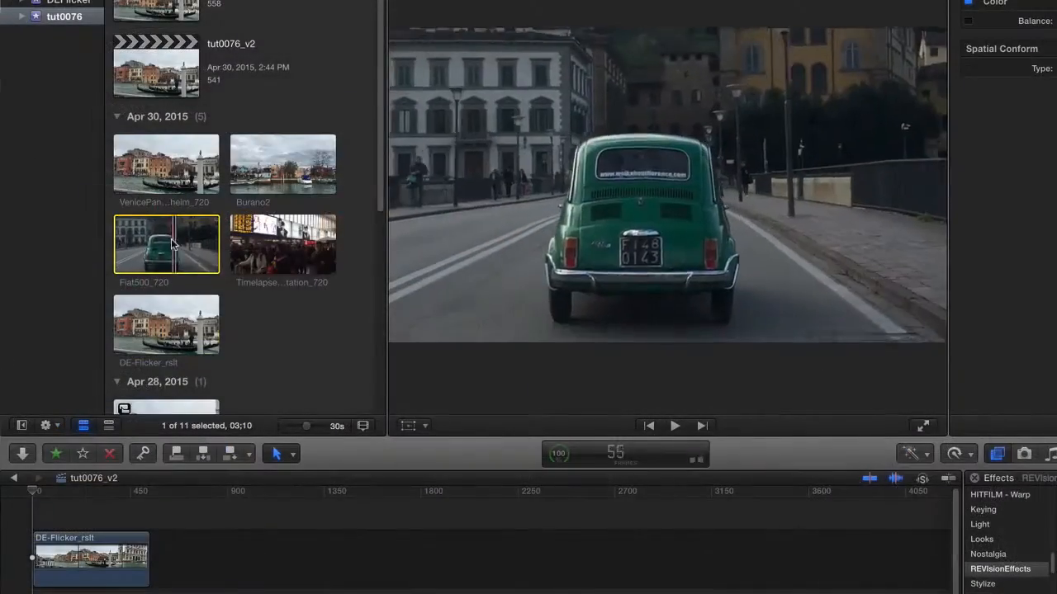
Append the Fiat500_720 and Timelapse_trainstation_720 clips to the timeline after DE-Flicker_rslt
drag(166, 244, 215, 568)
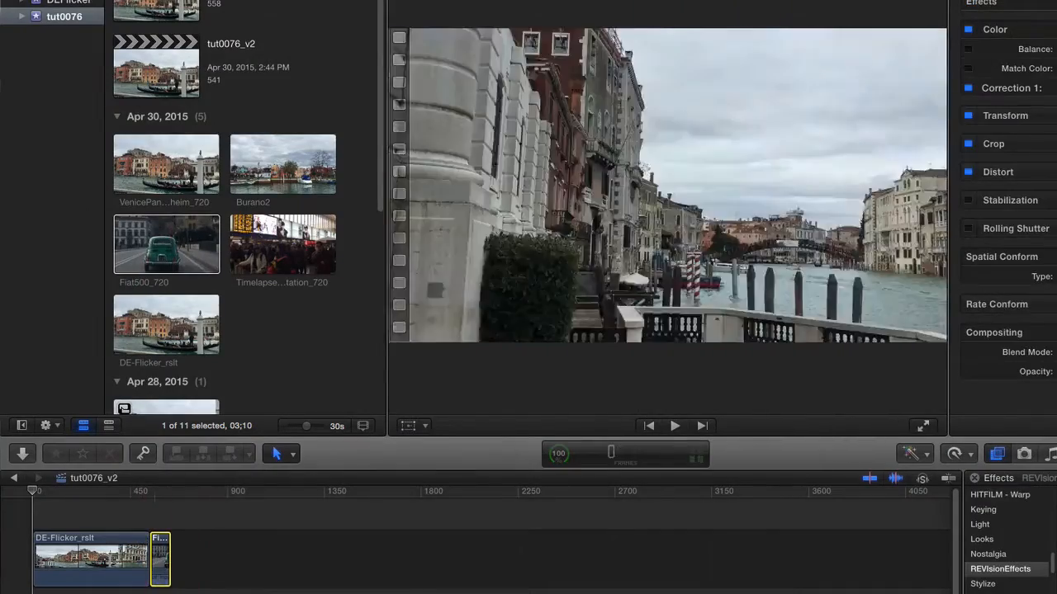
scroll(265, 277, down, 6)
drag(236, 252, 341, 289)
scroll(265, 282, up, 7)
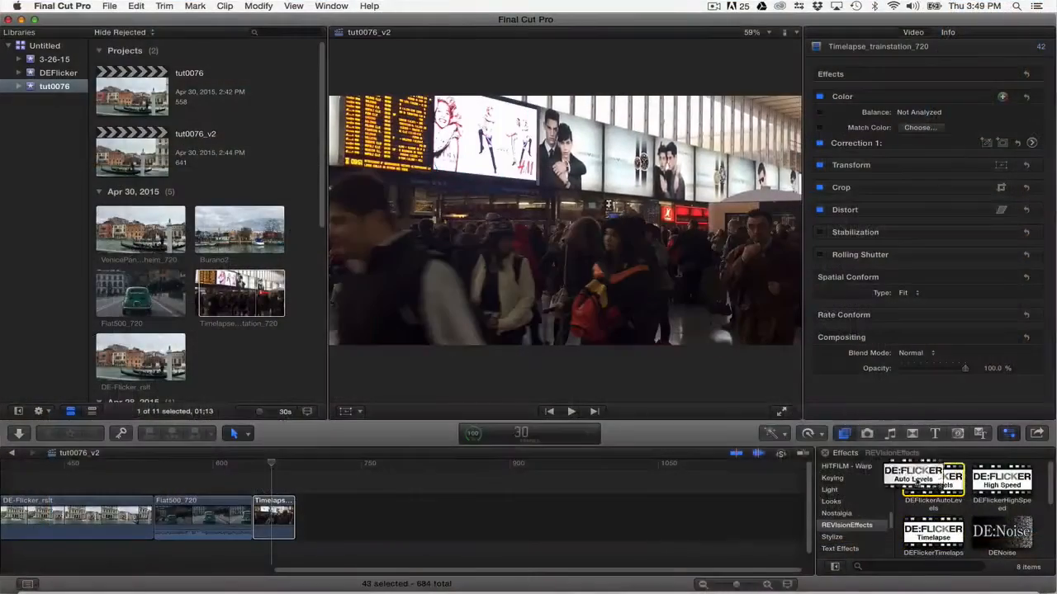
Apply the DEFlickerAutoLevels effect to the Timelapse_trainstation_720 clip and switch to the Range Selection tool
drag(933, 487, 291, 521)
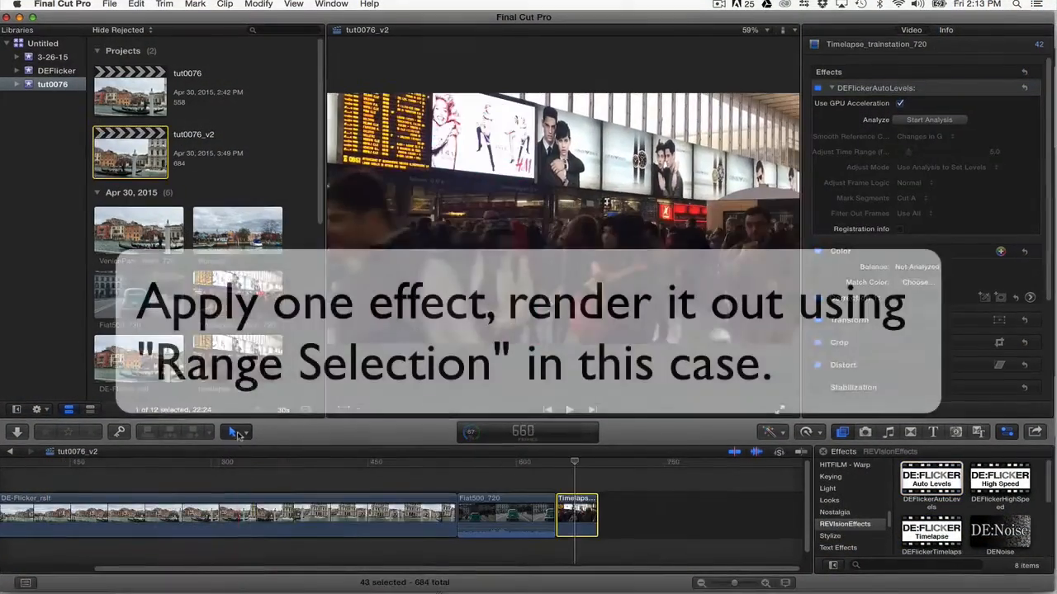
click(240, 434)
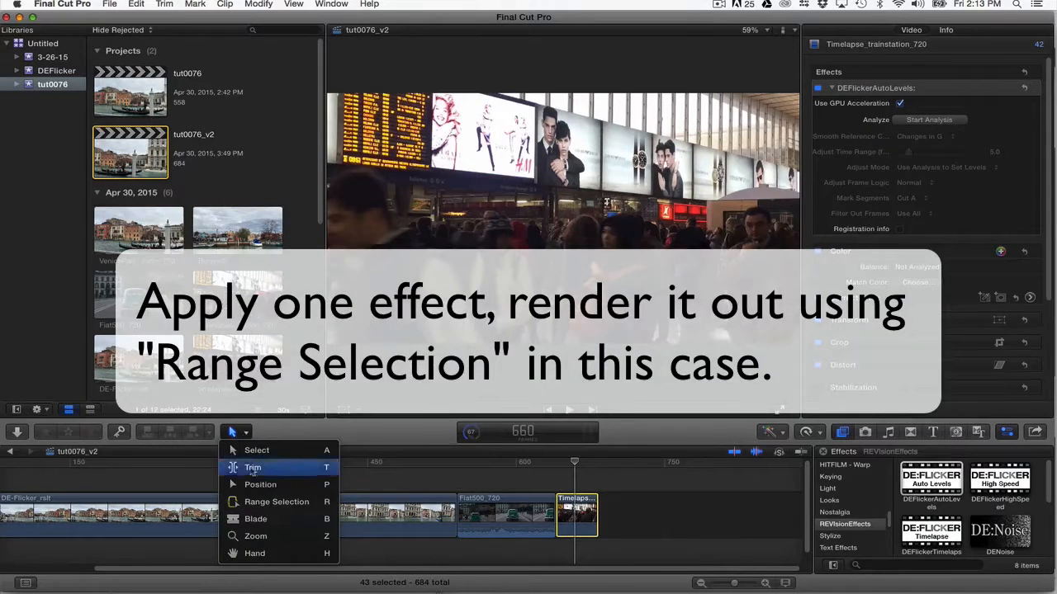
click(262, 502)
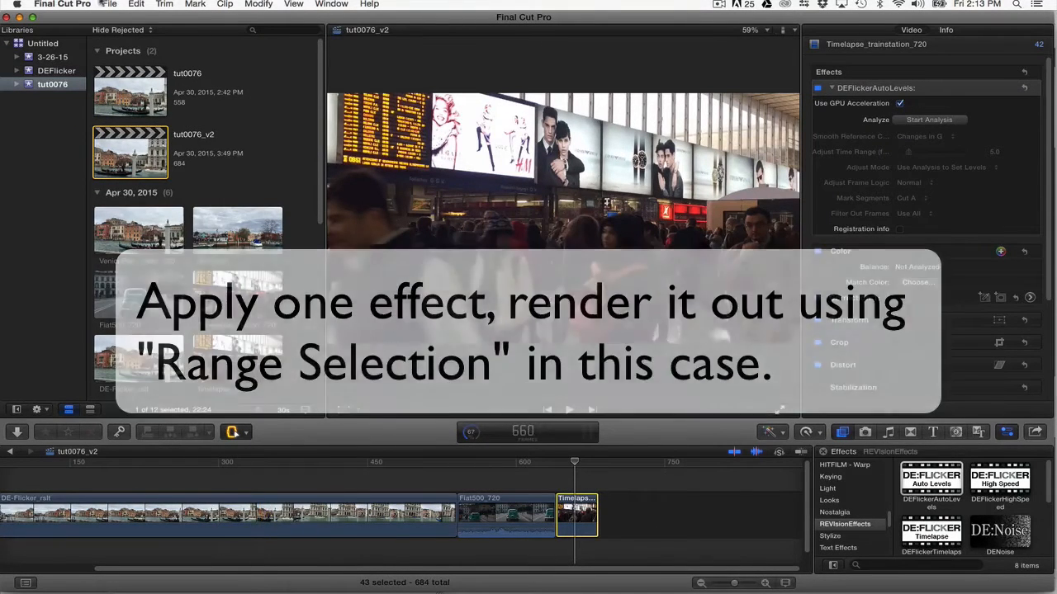
Start an Export for tutorial share of the selected range and show its export settings
click(109, 4)
mouse_move(235, 124)
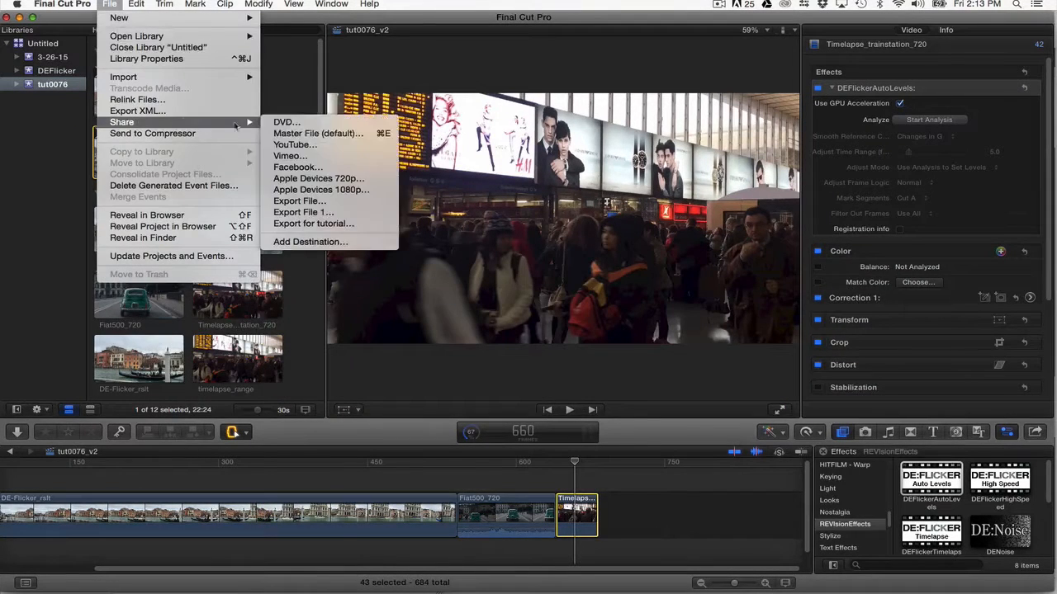
click(307, 223)
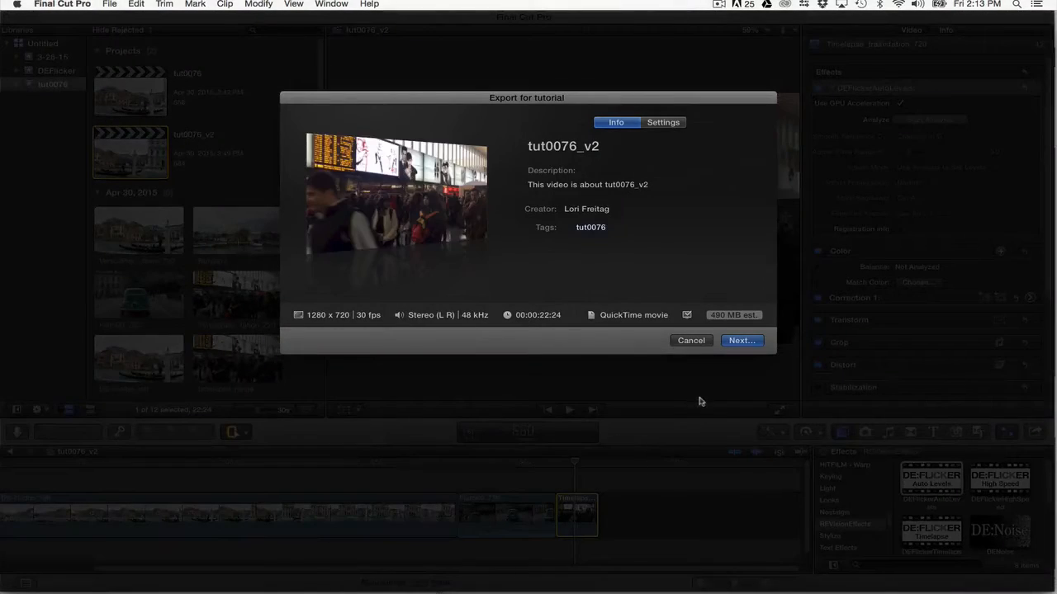
click(665, 123)
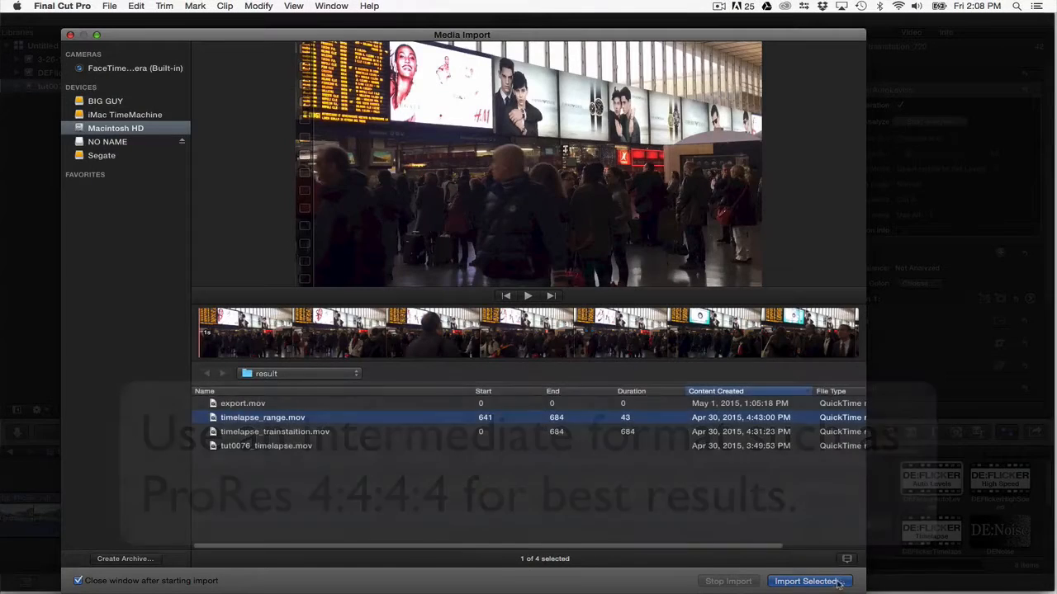
Import timelapse_range.mov from the result folder and replace the Timelapse_trainstation_720 clip in the timeline with it
click(809, 581)
click(591, 358)
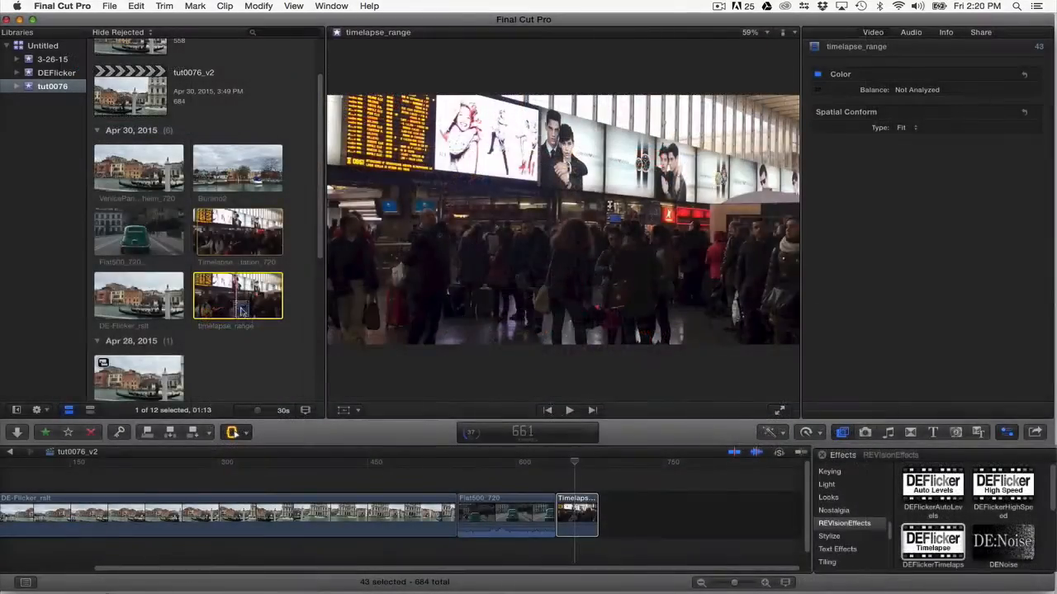
drag(499, 449, 578, 517)
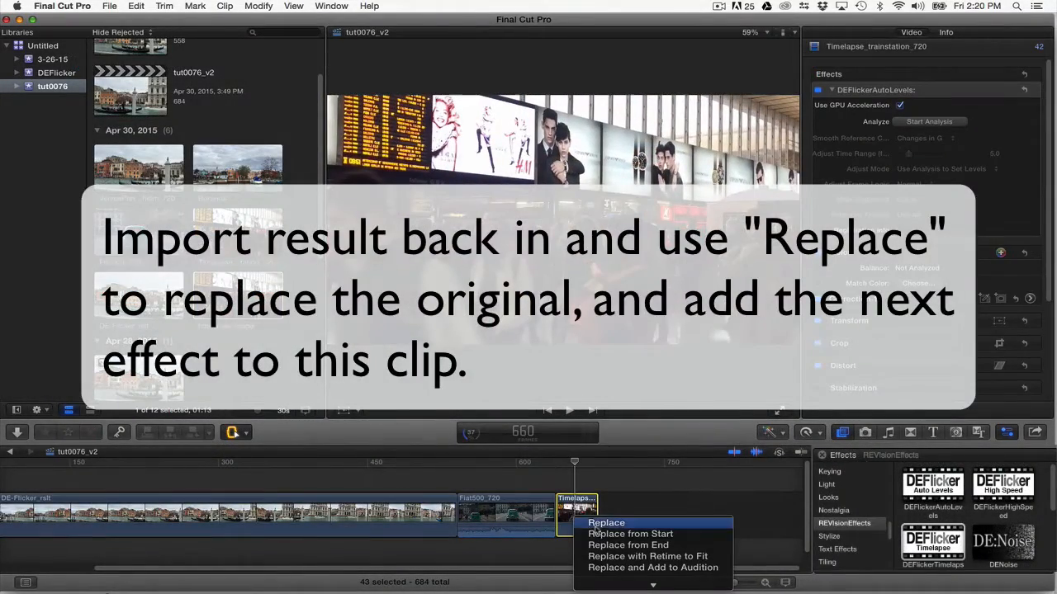
click(601, 528)
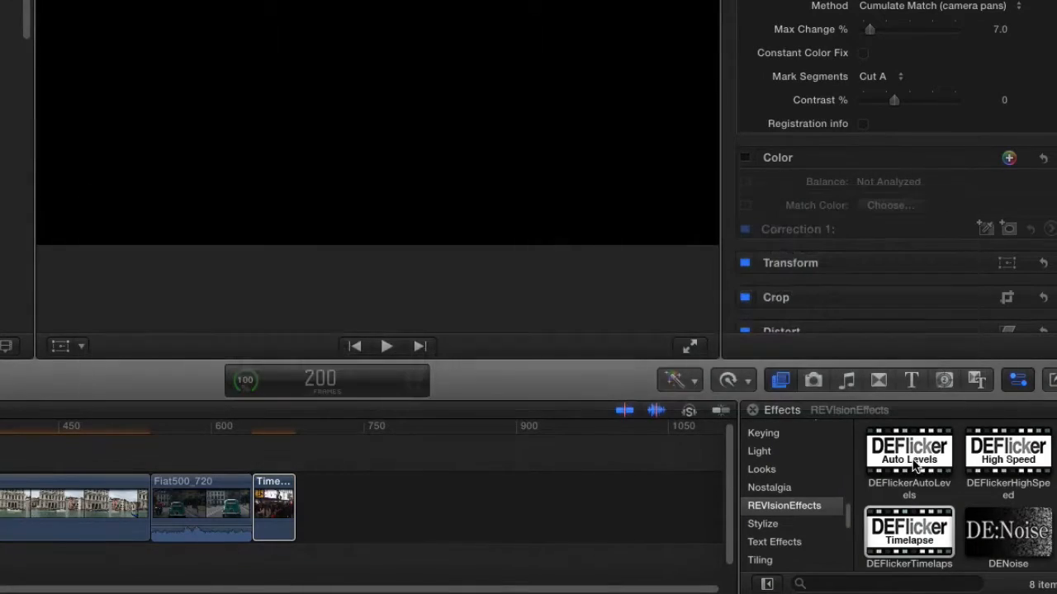
Apply the DEFlickerAutoLevels effect to the replaced timelapse clip at the end of the timeline
click(914, 466)
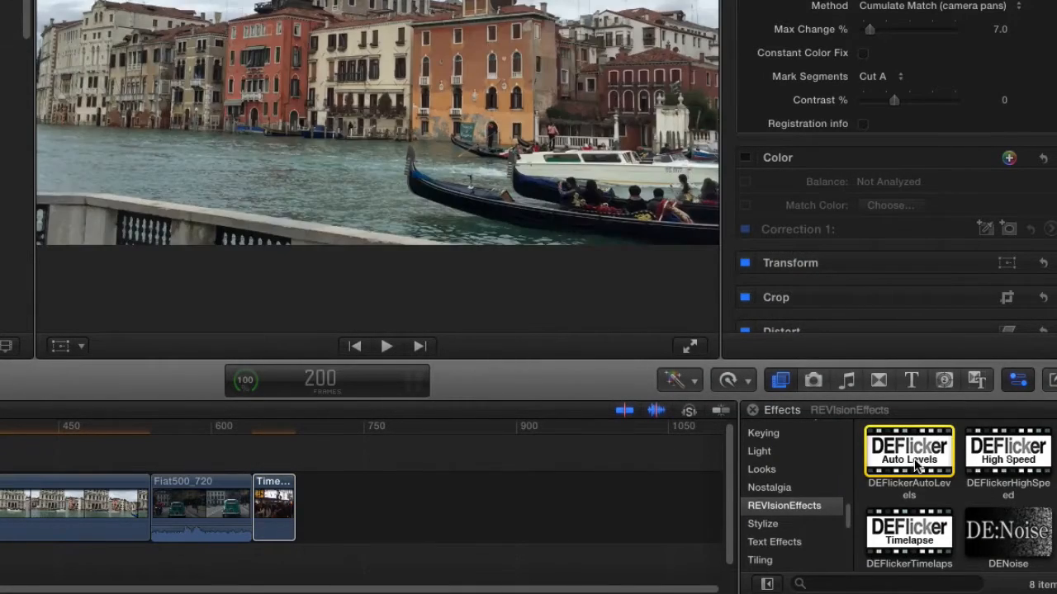
drag(922, 462, 278, 512)
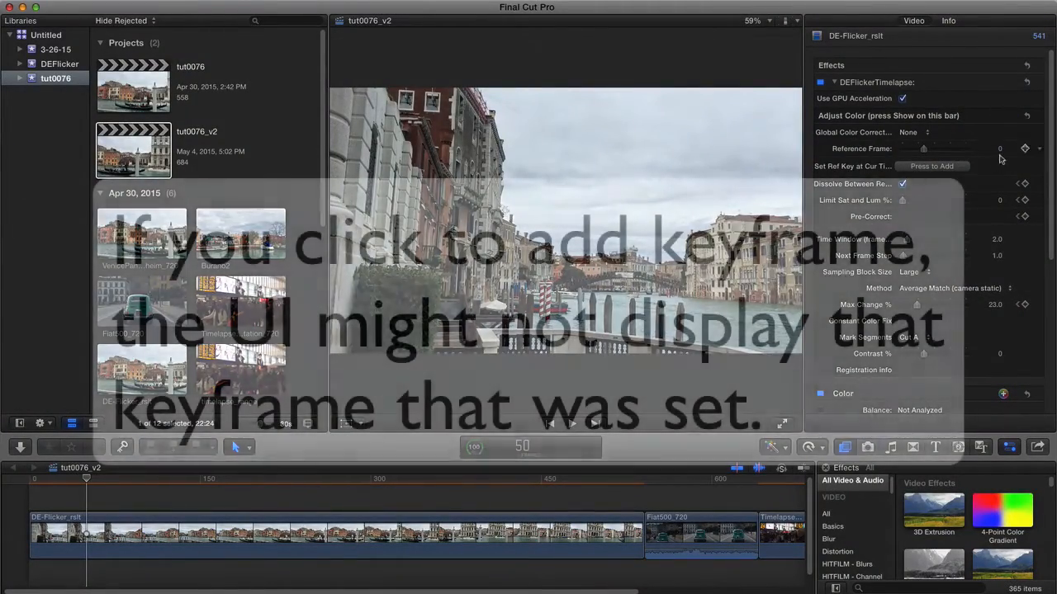
Set a DEFlickerTimelapse reference key at frame 50 of the DE-Flicker_rslt clip and go to the previous Reference Frame keyframe
click(943, 167)
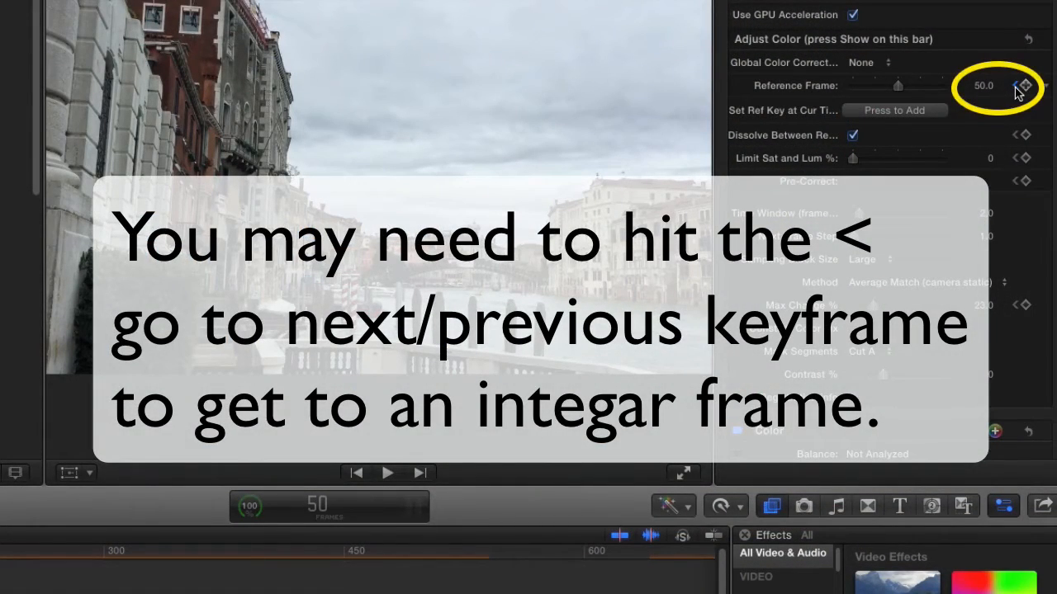
click(1015, 86)
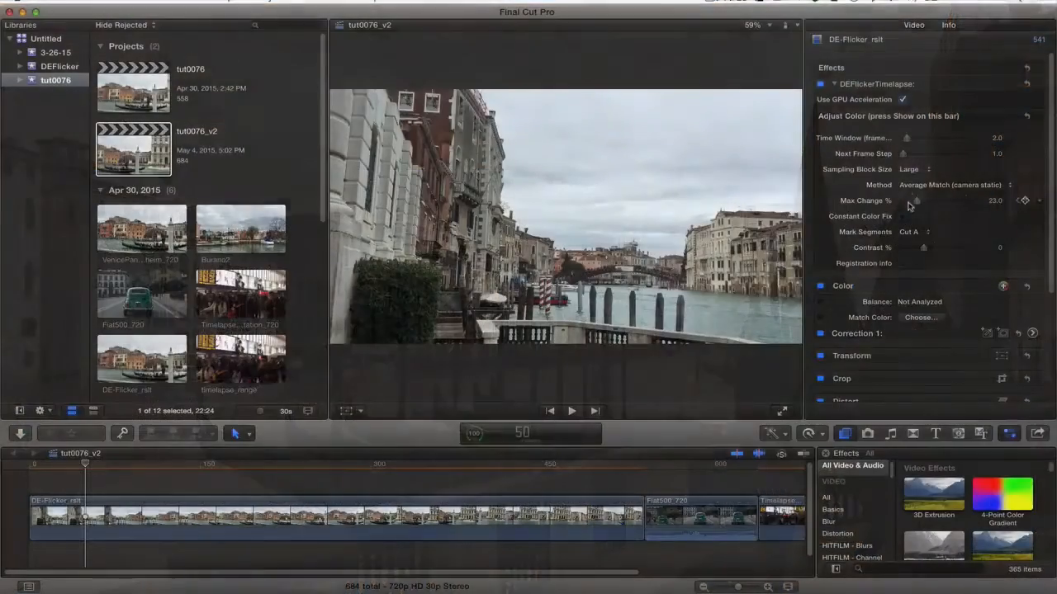
Expand and collapse the Adjust Color parameters of the DEFlickerTimelapse effect to examine its hidden controls
mouse_move(882, 122)
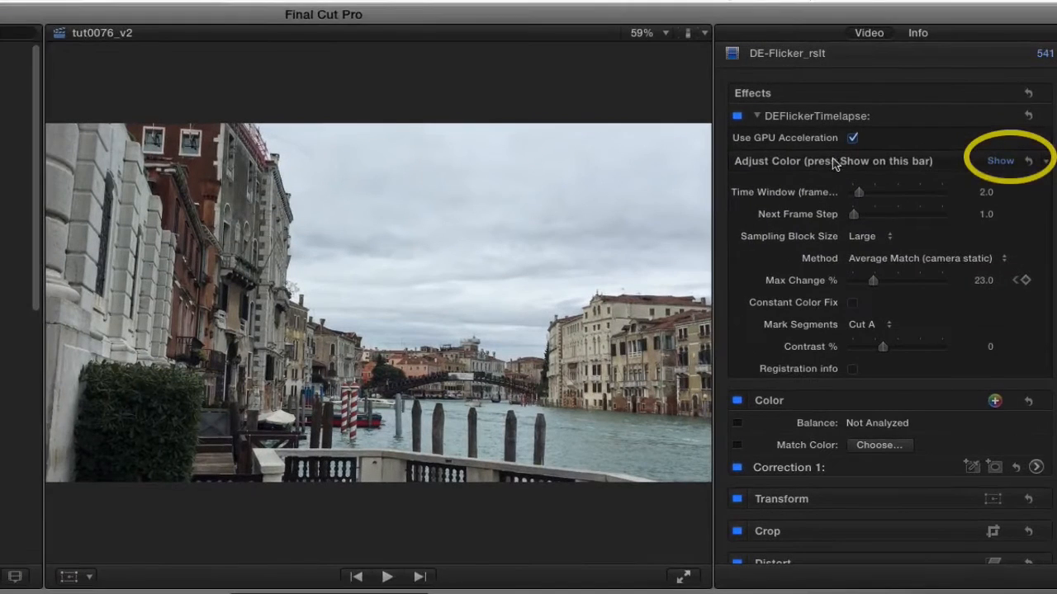
mouse_move(1001, 165)
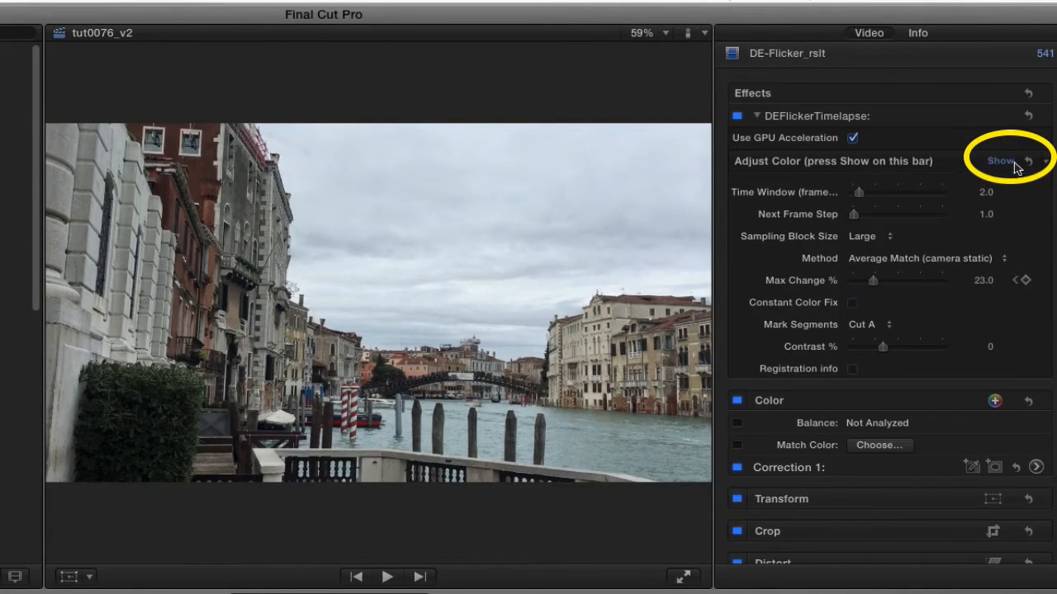
click(1002, 162)
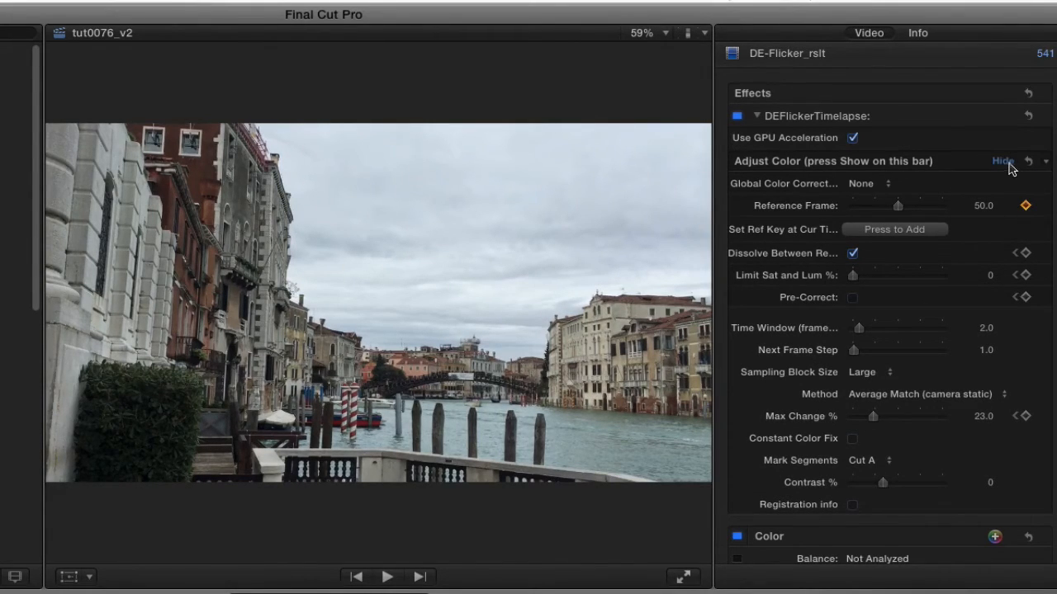
click(1009, 165)
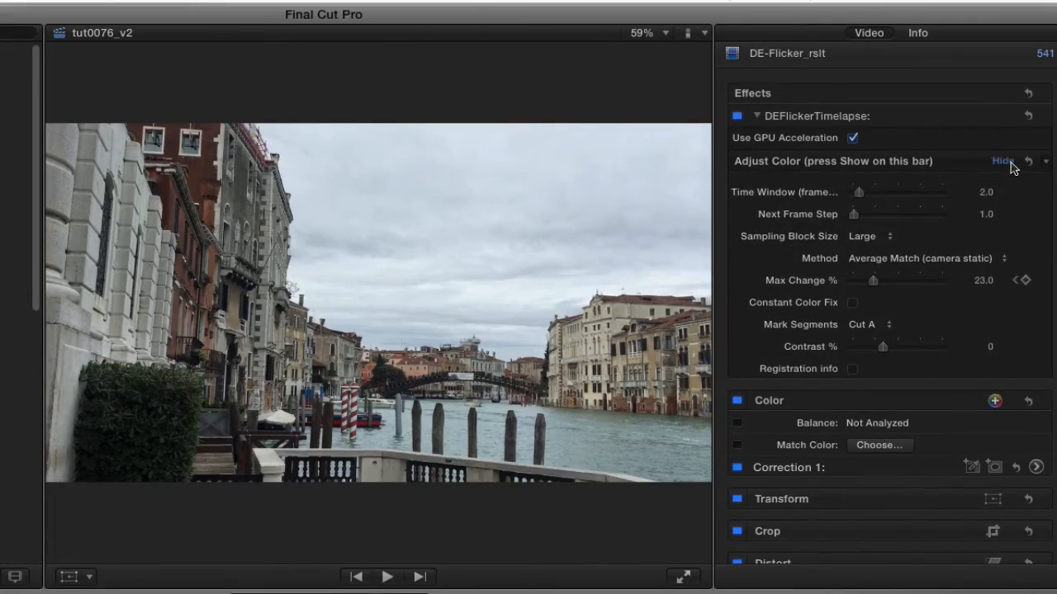
click(1002, 162)
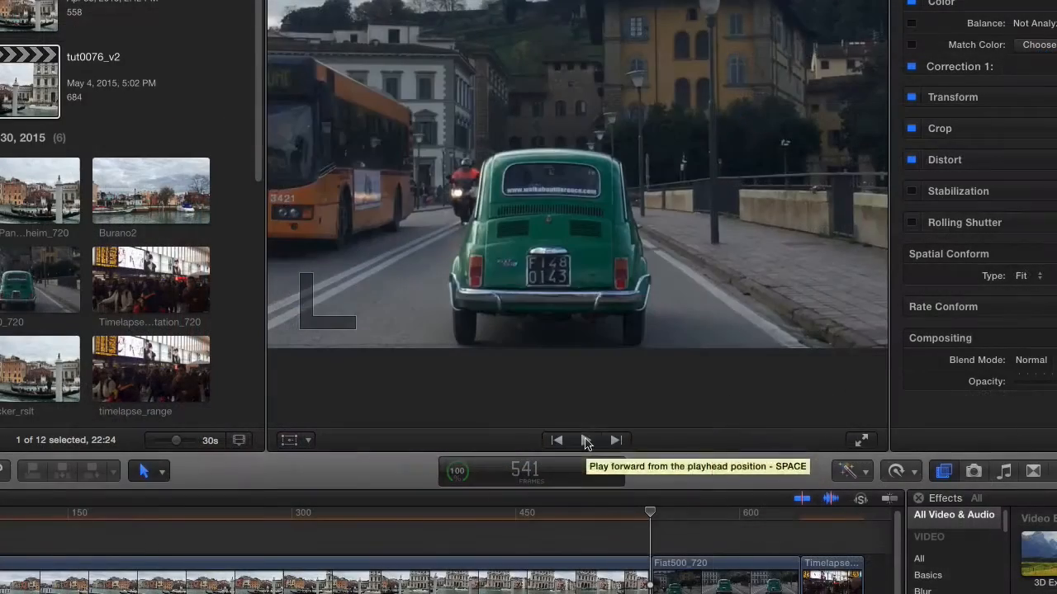
Play the tut0076_v2 timeline across the cut from DE-Flicker_rslt to Fiat500_720
click(585, 442)
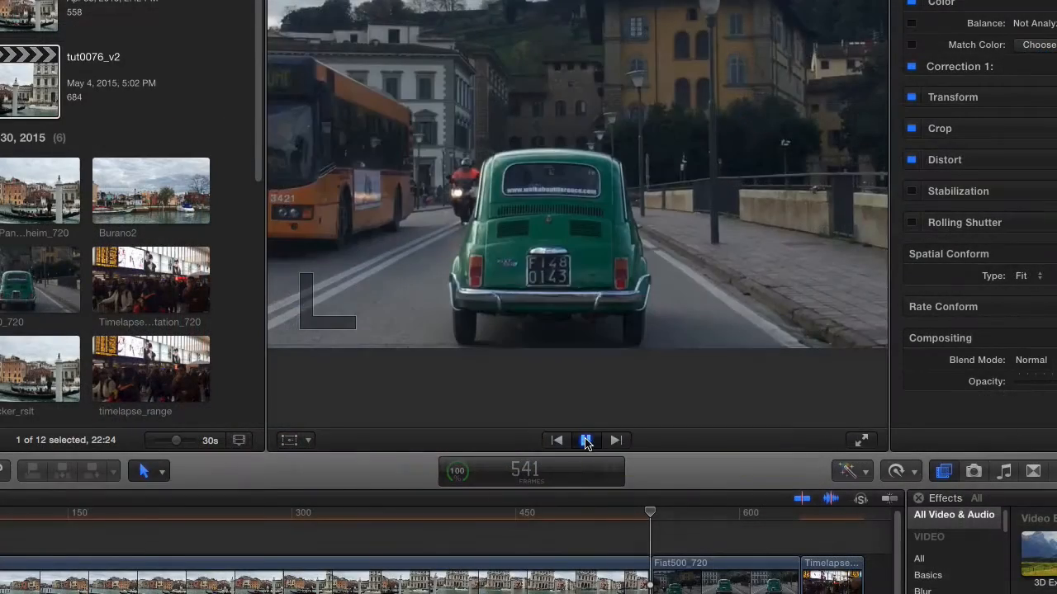